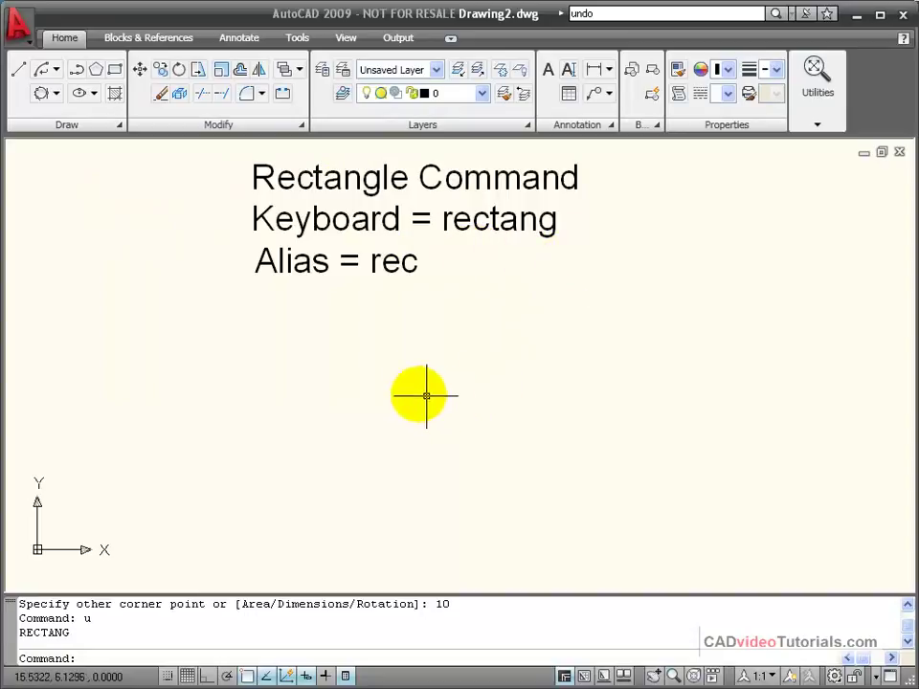
# - Start the RECTANG command using the rec alias
pyautogui.write('r')
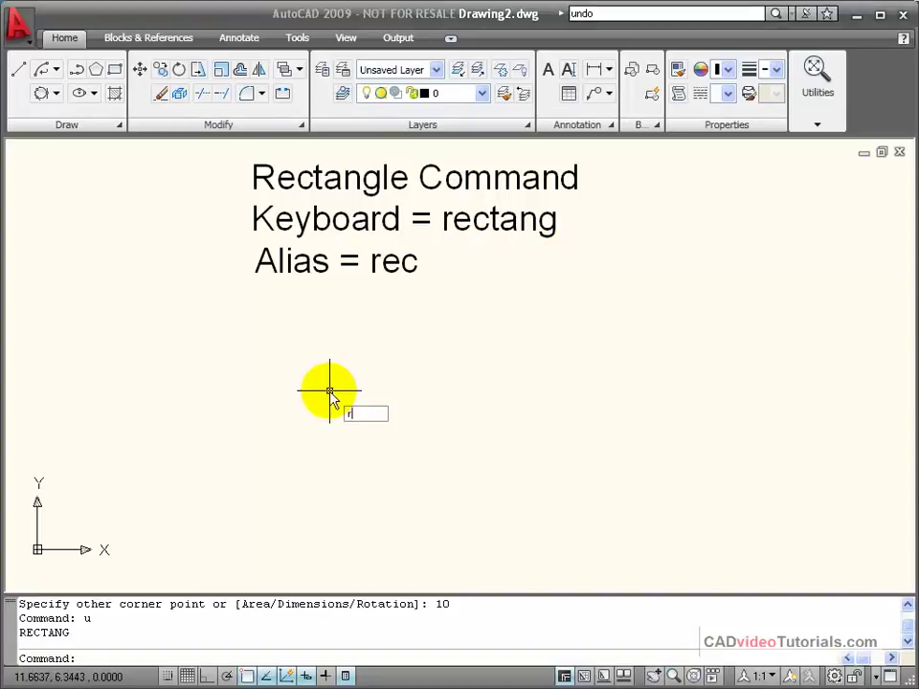
pyautogui.write('ec')
pyautogui.press('Return')
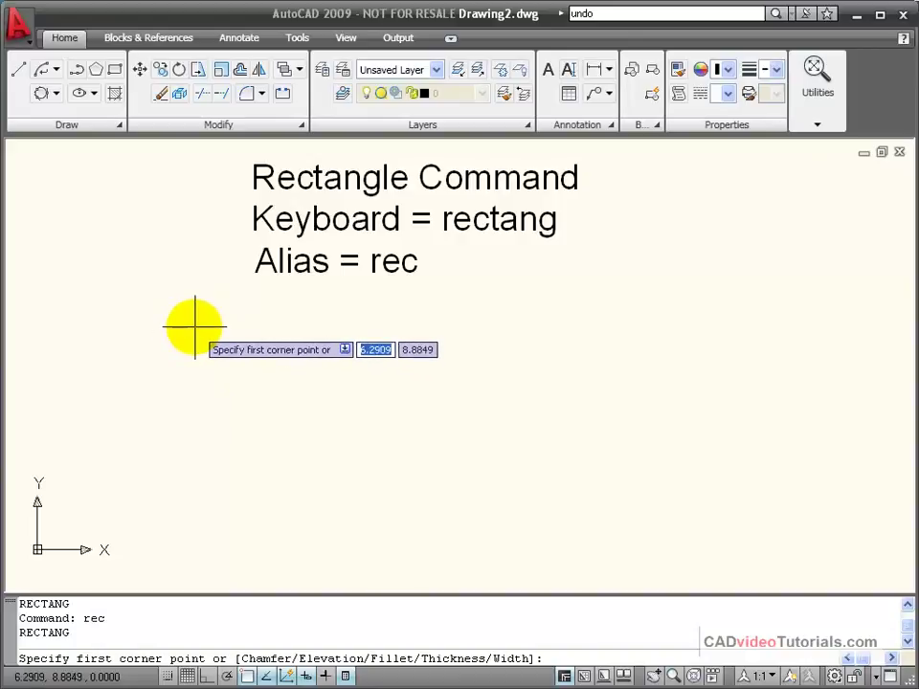
# - Draw a trial rectangle with its other corner at 10, then undo it with u
pyautogui.click(190, 328)
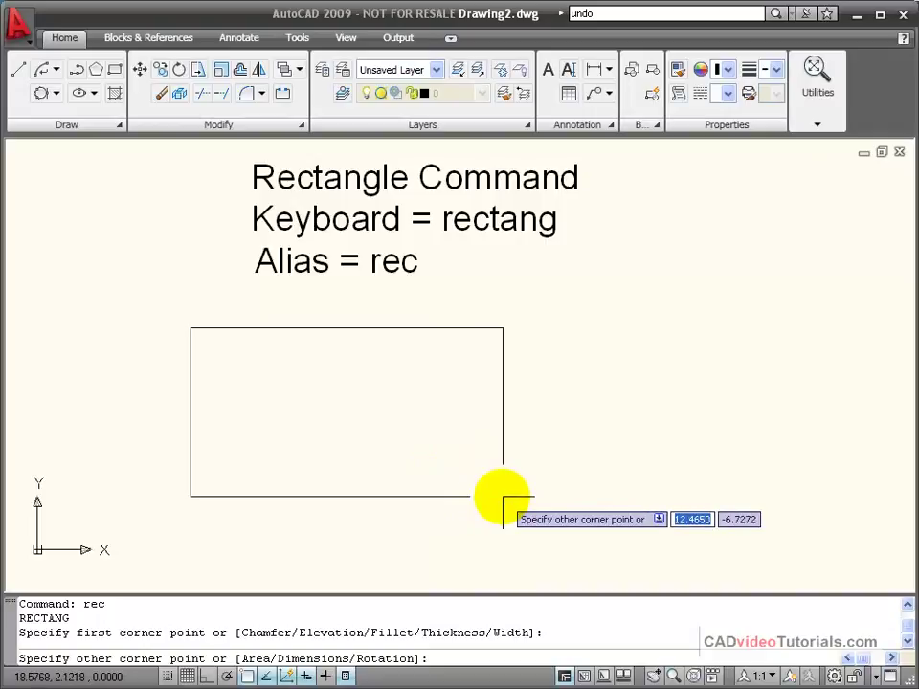
pyautogui.write('10')
pyautogui.press('Return')
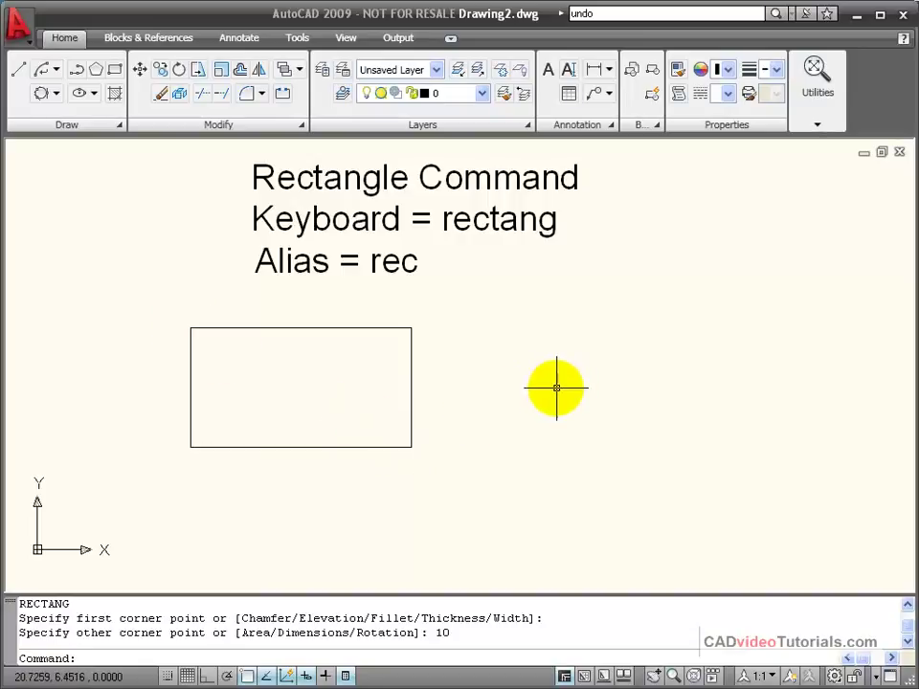
pyautogui.press('Escape')
pyautogui.write('u')
pyautogui.press('Return')
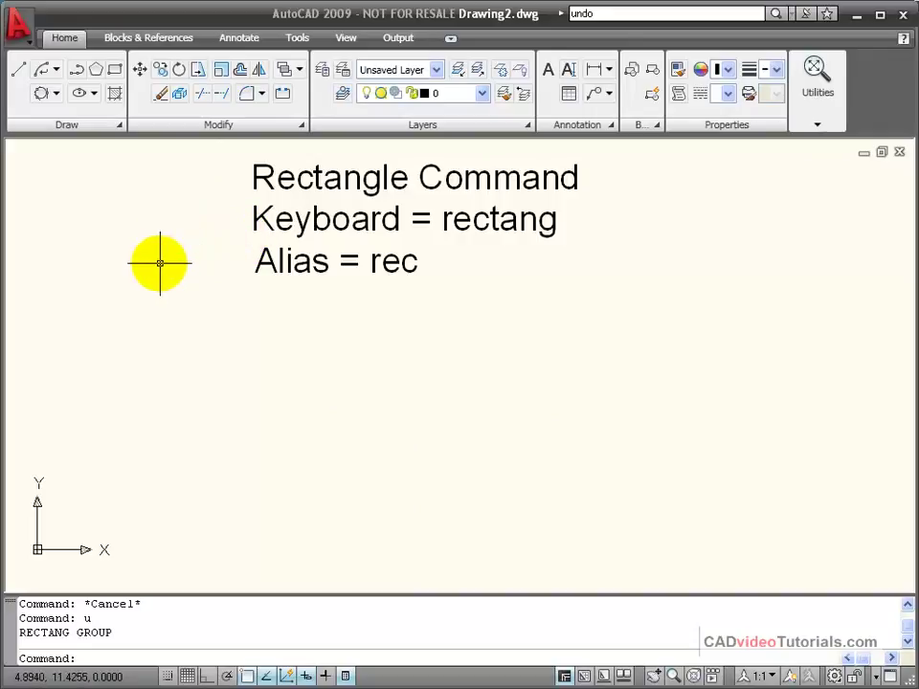
# - Draw a rectangle with length 10 and width 5 using the Dimensions option
pyautogui.click(114, 73)
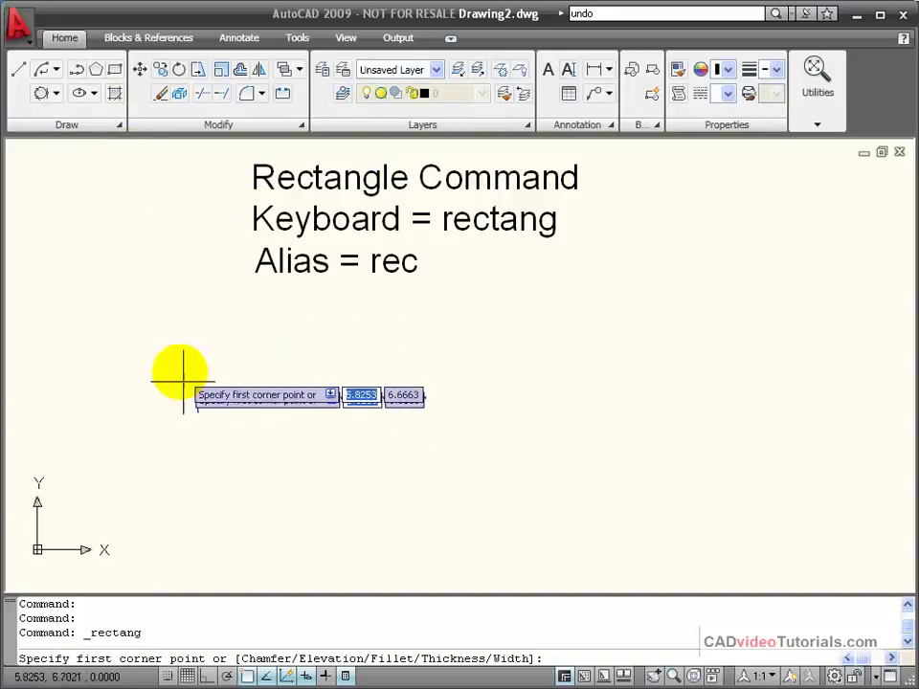
pyautogui.click(182, 317)
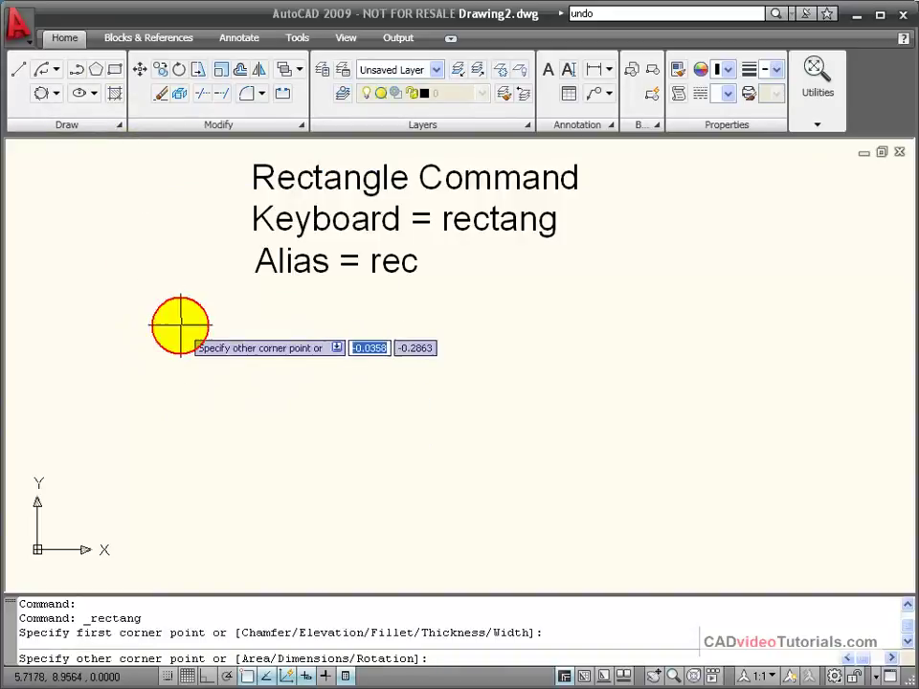
pyautogui.rightClick(446, 441)
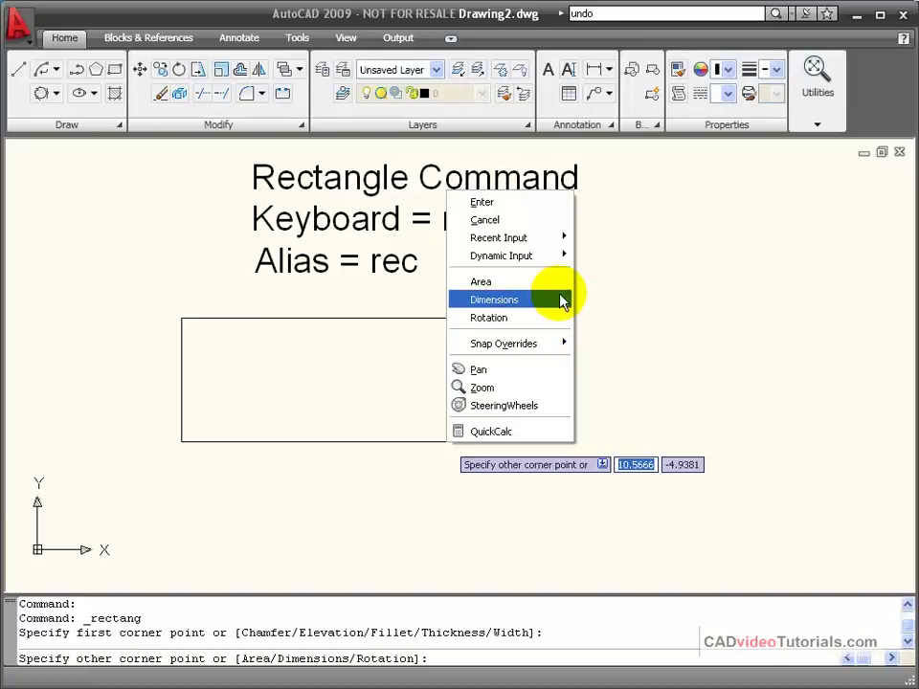
pyautogui.click(560, 300)
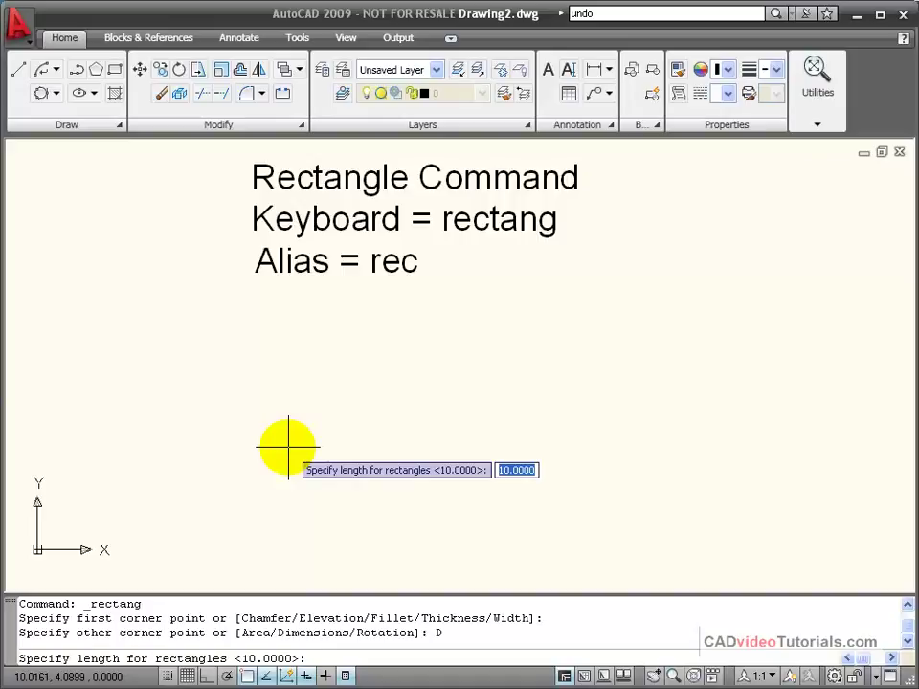
pyautogui.write('10')
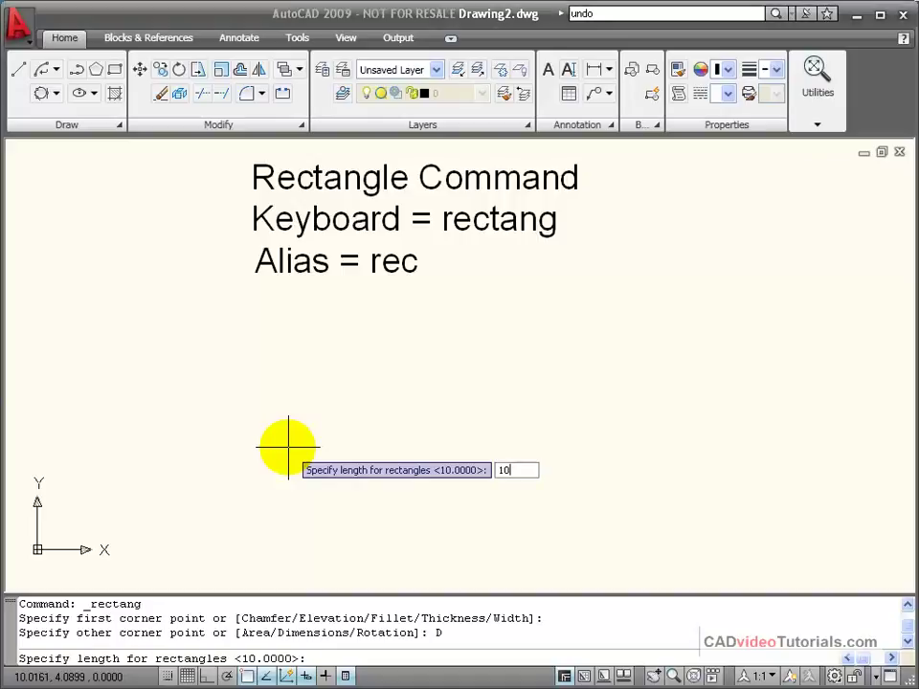
pyautogui.press('Return')
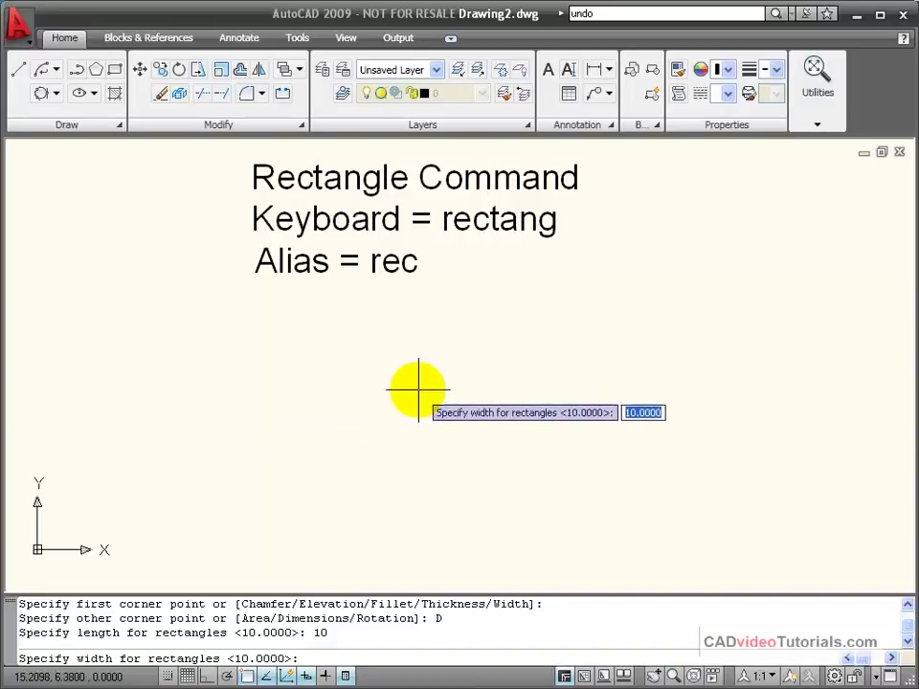
pyautogui.write('5')
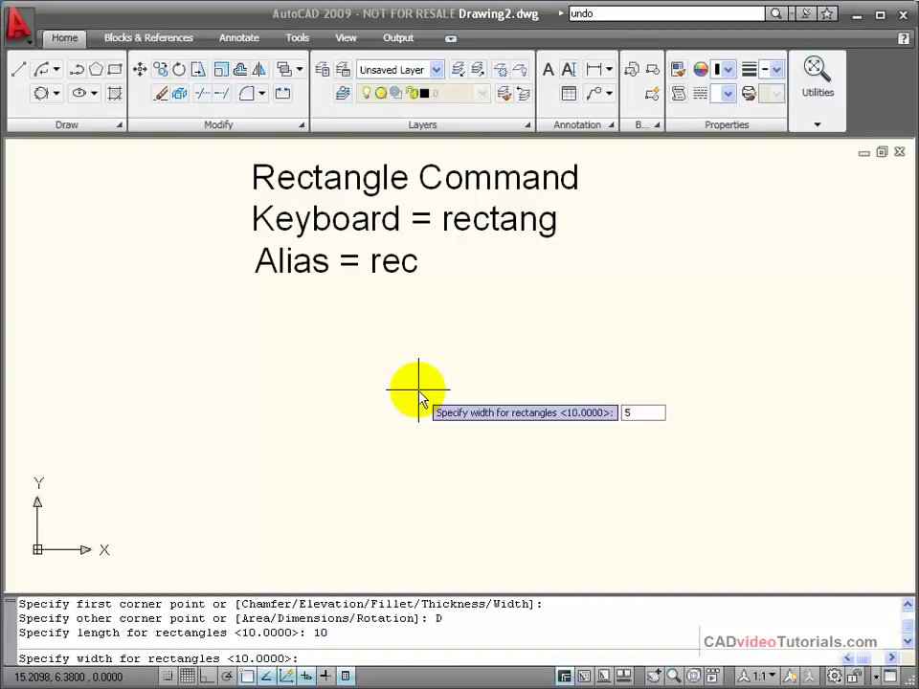
pyautogui.press('Return')
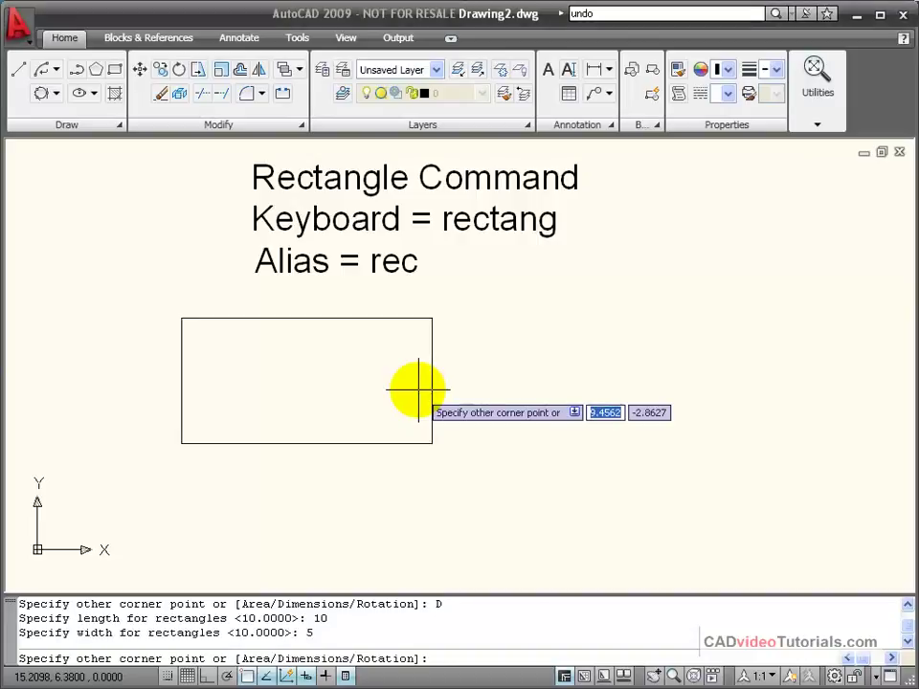
pyautogui.click(403, 458)
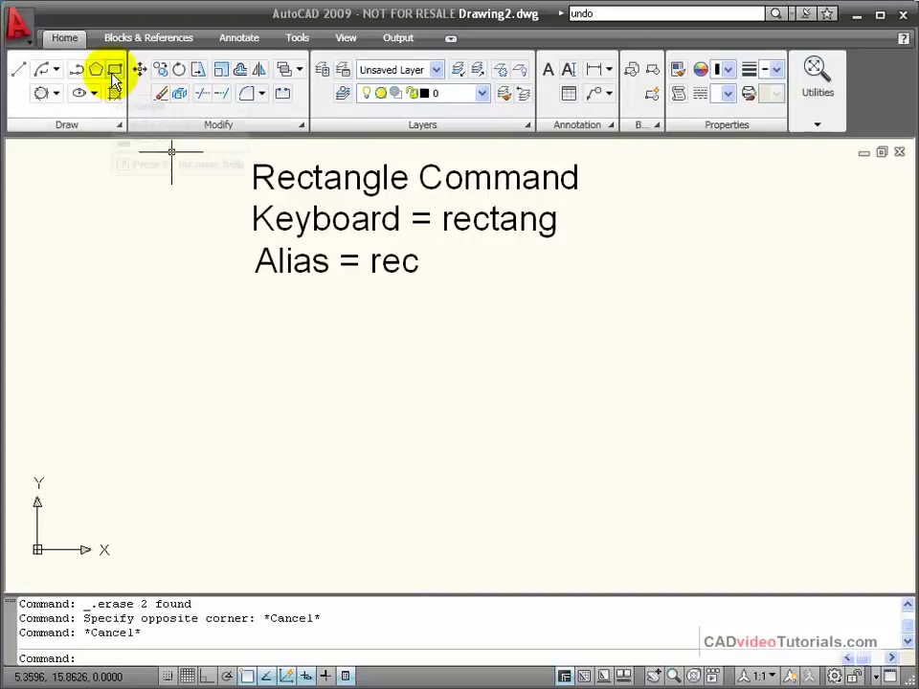
# - Start a new rectangle from a first corner and set its rotation to 45°
pyautogui.click(113, 71)
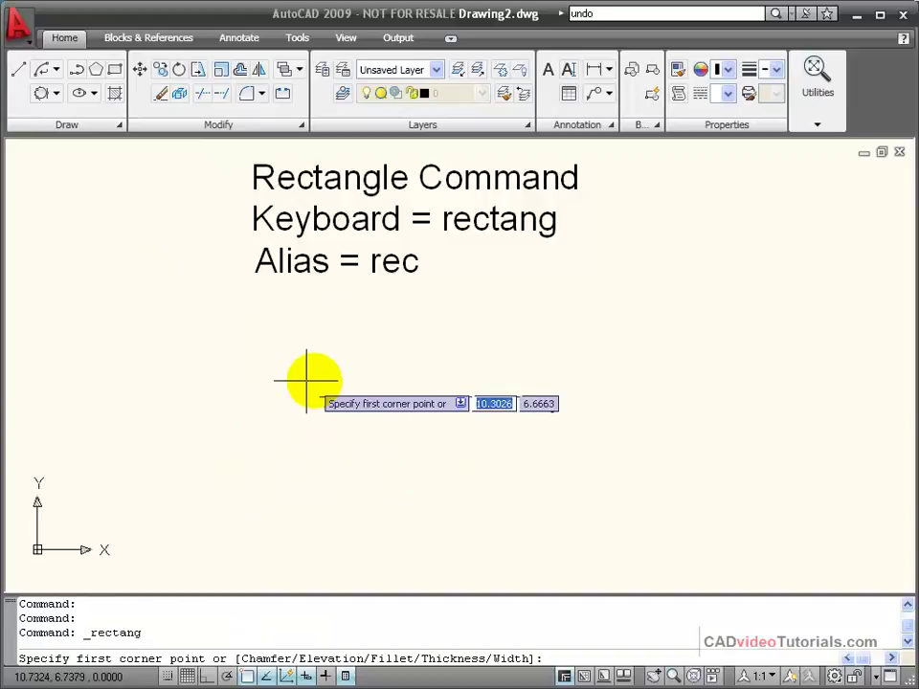
pyautogui.click(340, 369)
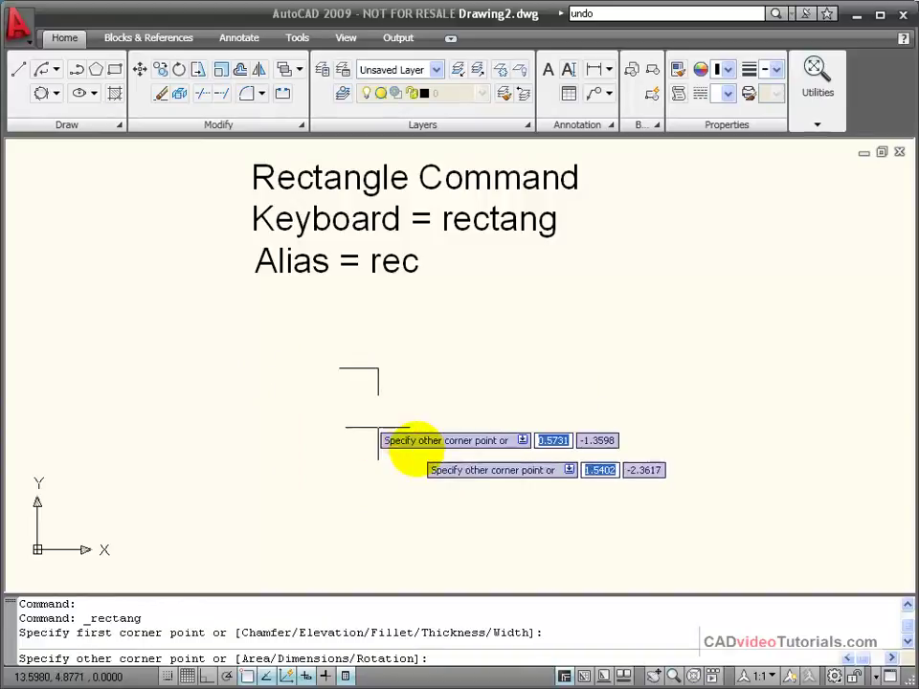
pyautogui.rightClick(608, 438)
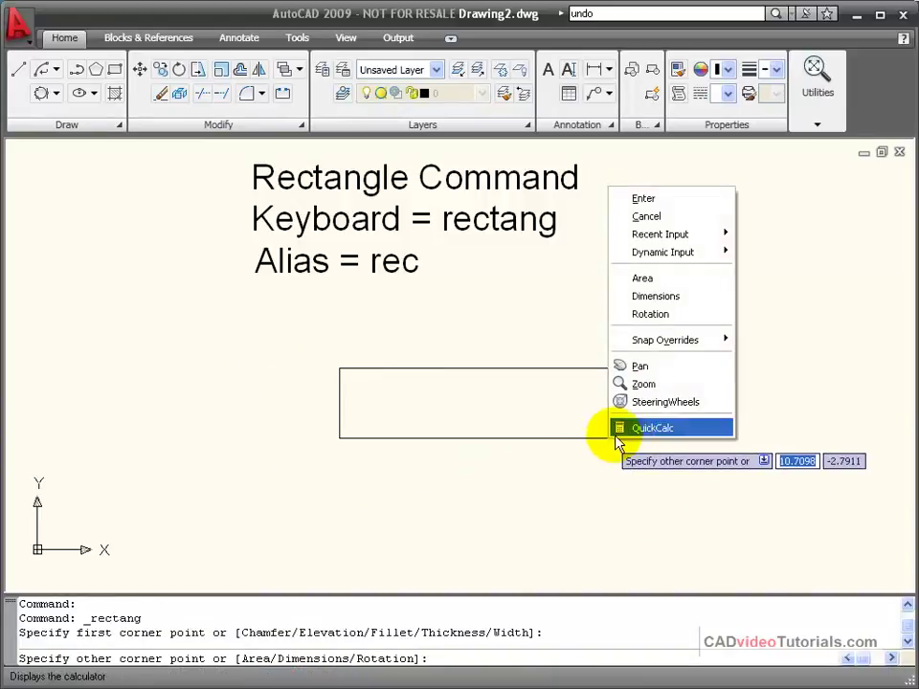
pyautogui.click(679, 317)
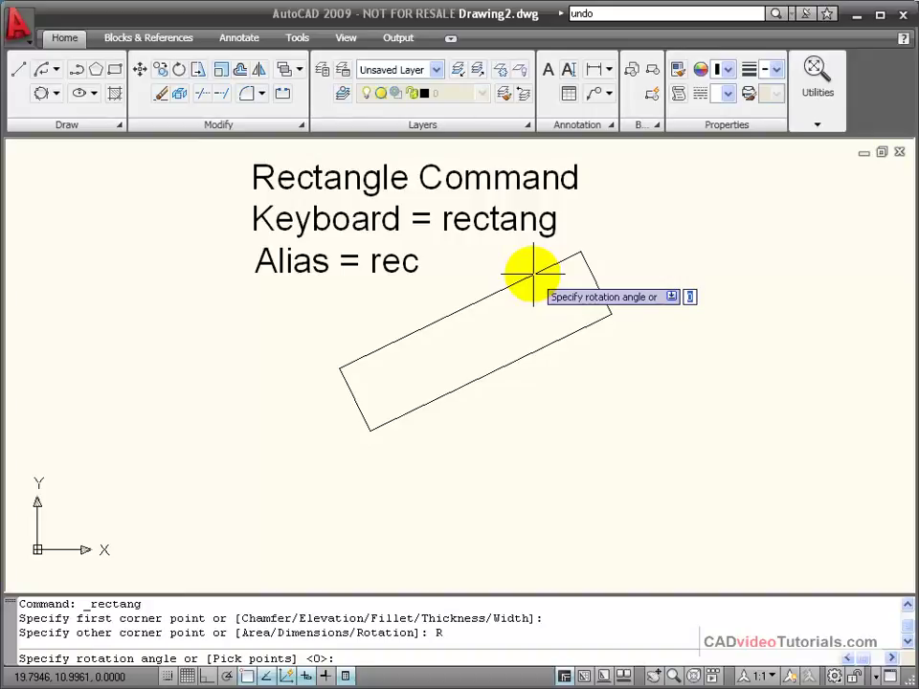
pyautogui.write('45')
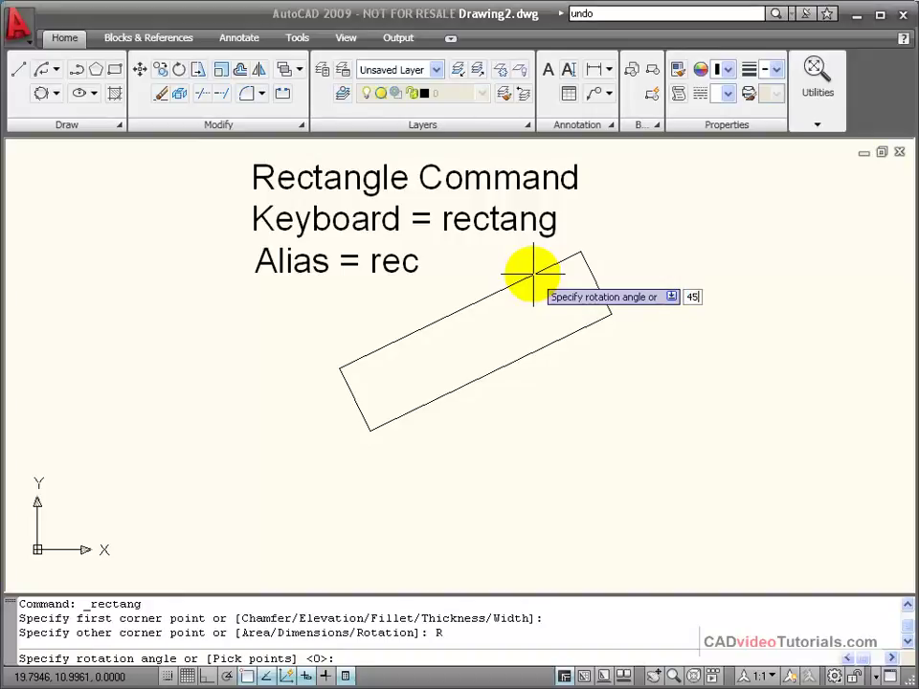
pyautogui.press('Return')
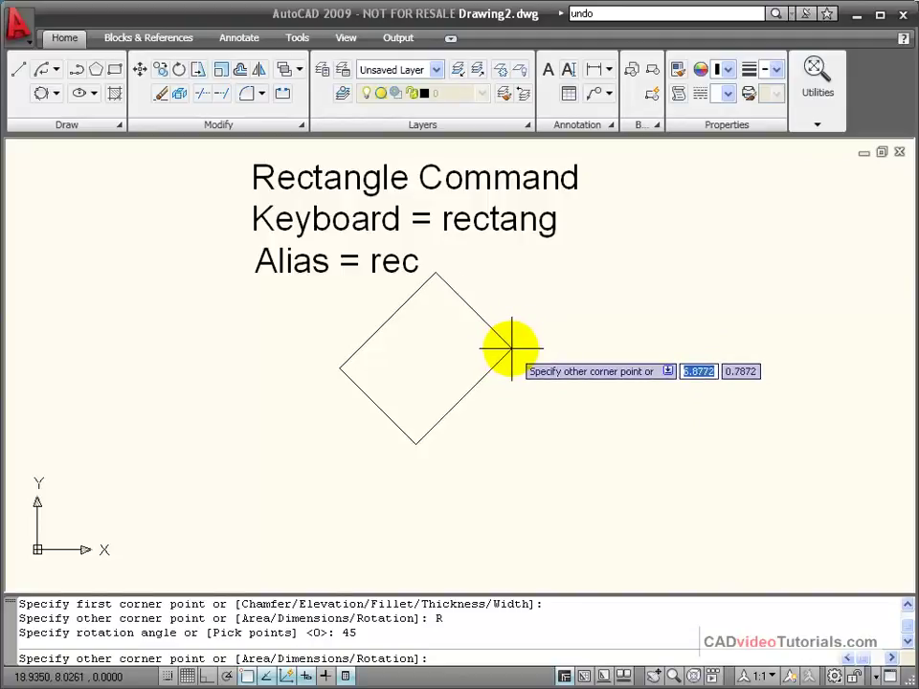
# - Give it 4 × 4 dimensions, place the diamond, then undo with u
pyautogui.rightClick(510, 348)
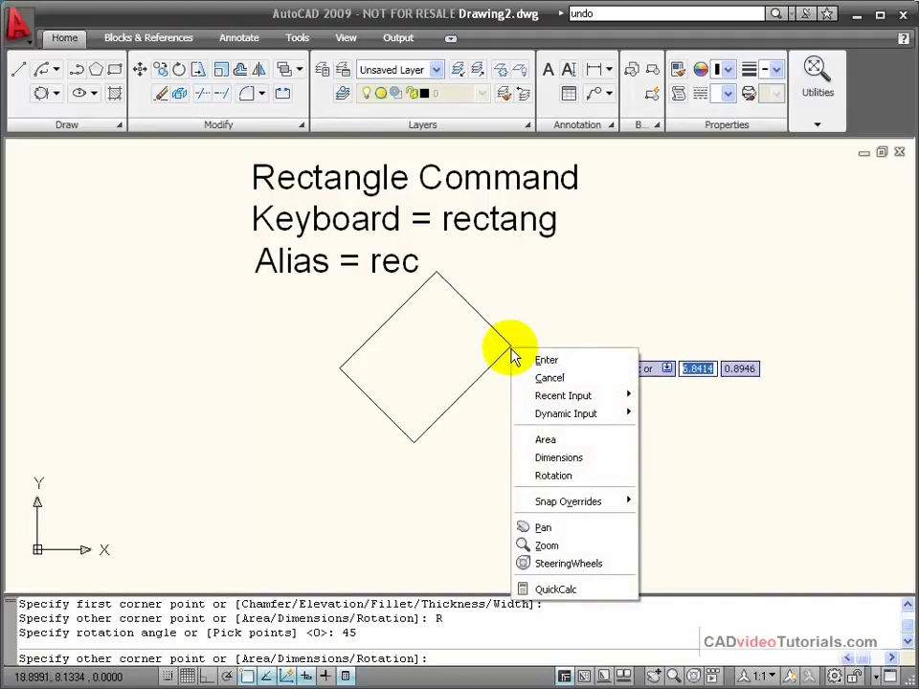
pyautogui.click(599, 459)
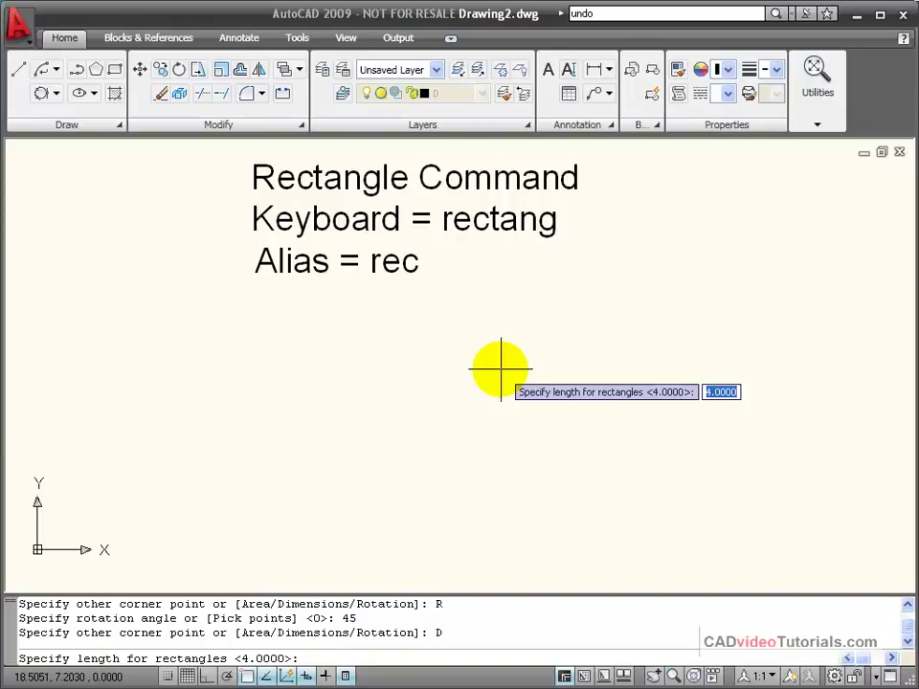
pyautogui.write('4')
pyautogui.press('Return')
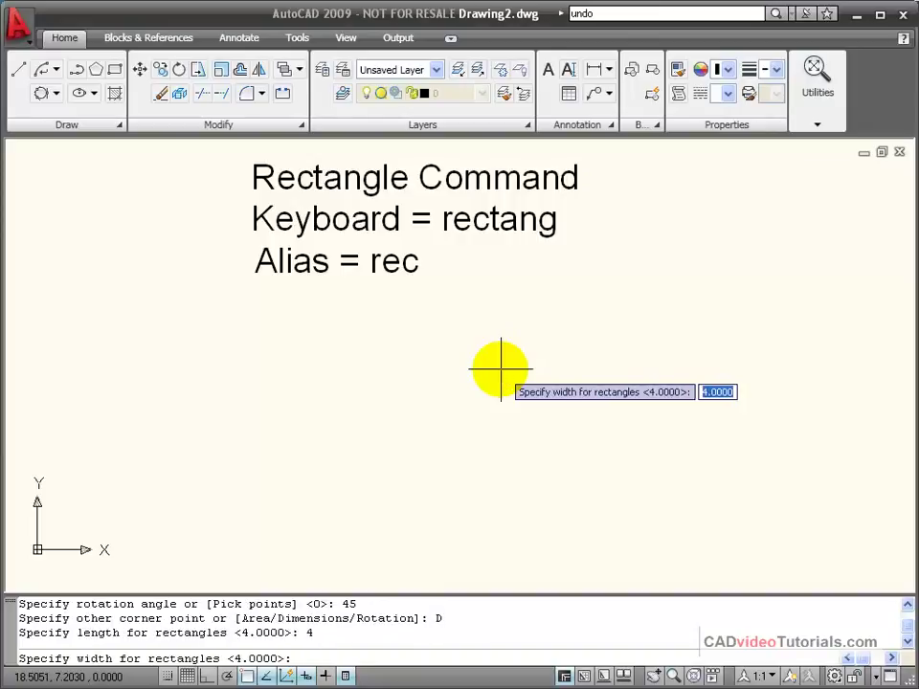
pyautogui.write('4')
pyautogui.press('Return')
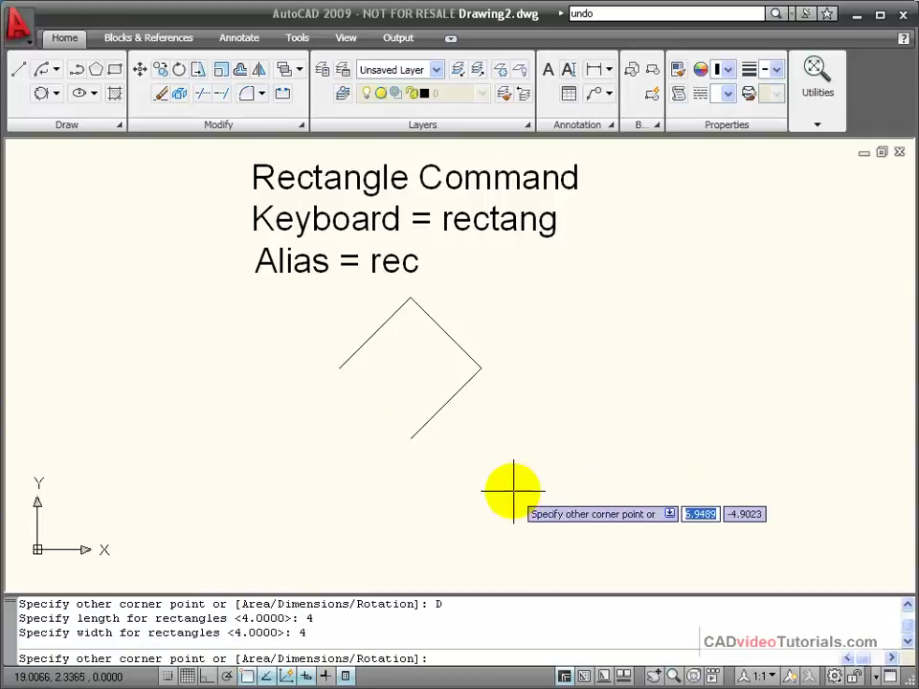
pyautogui.click(534, 433)
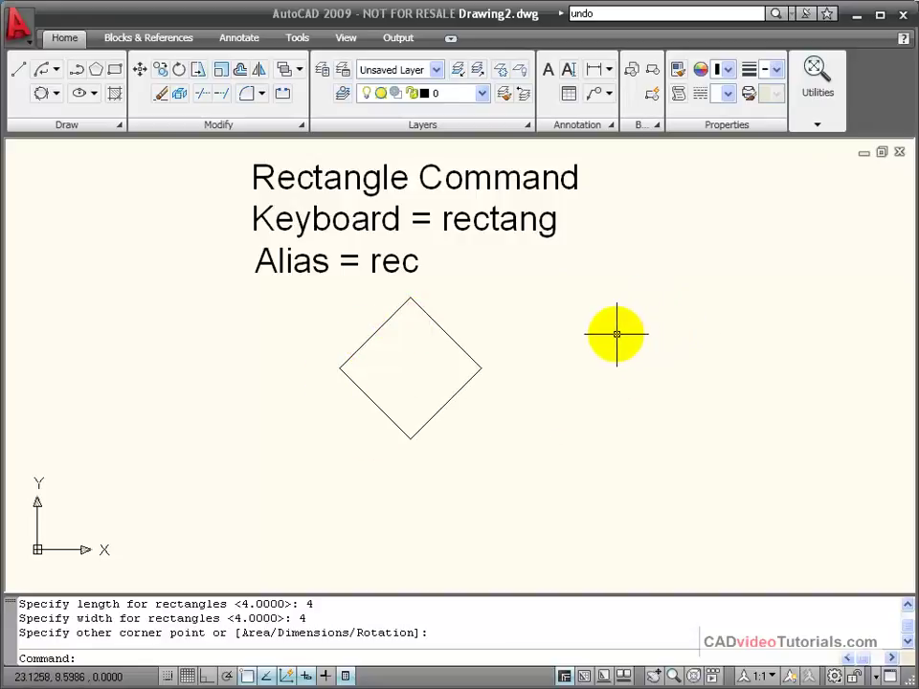
pyautogui.write('u')
pyautogui.press('Return')
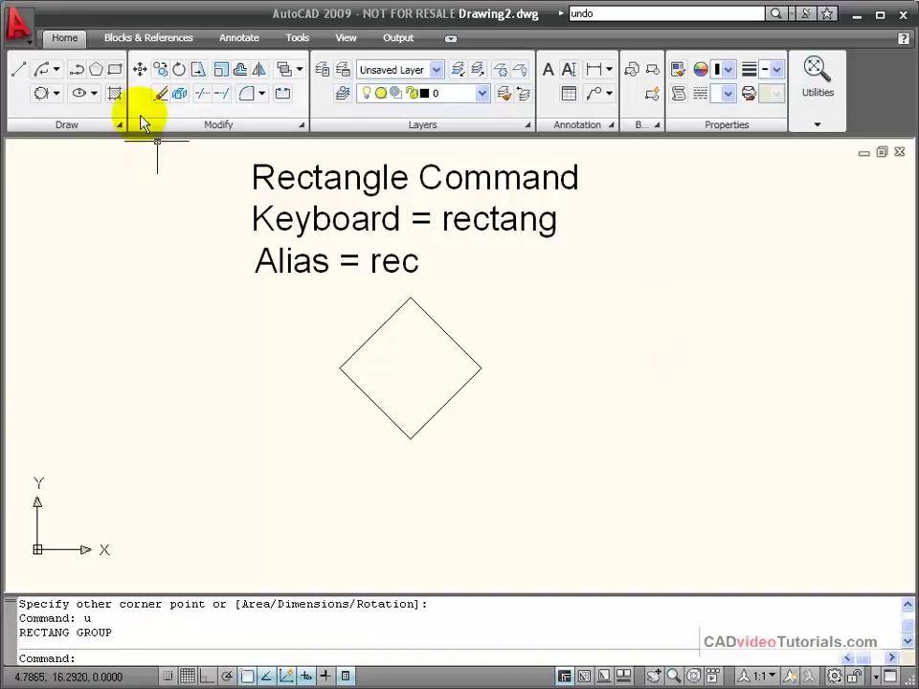
# - Draw a rectangle with 0.5 fillet-radius corners to the right of the diamond
pyautogui.click(114, 72)
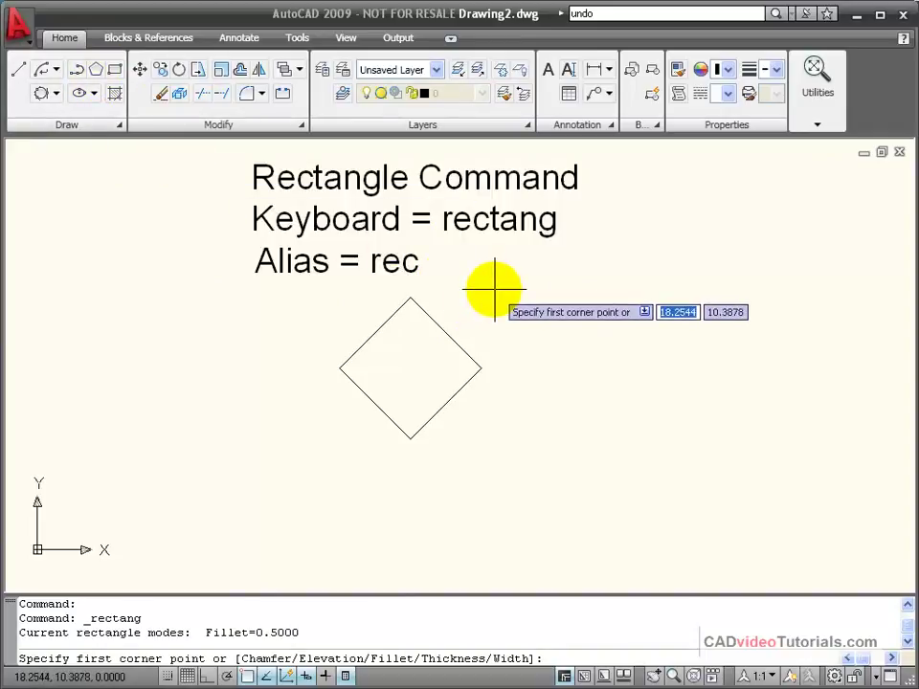
pyautogui.rightClick(494, 289)
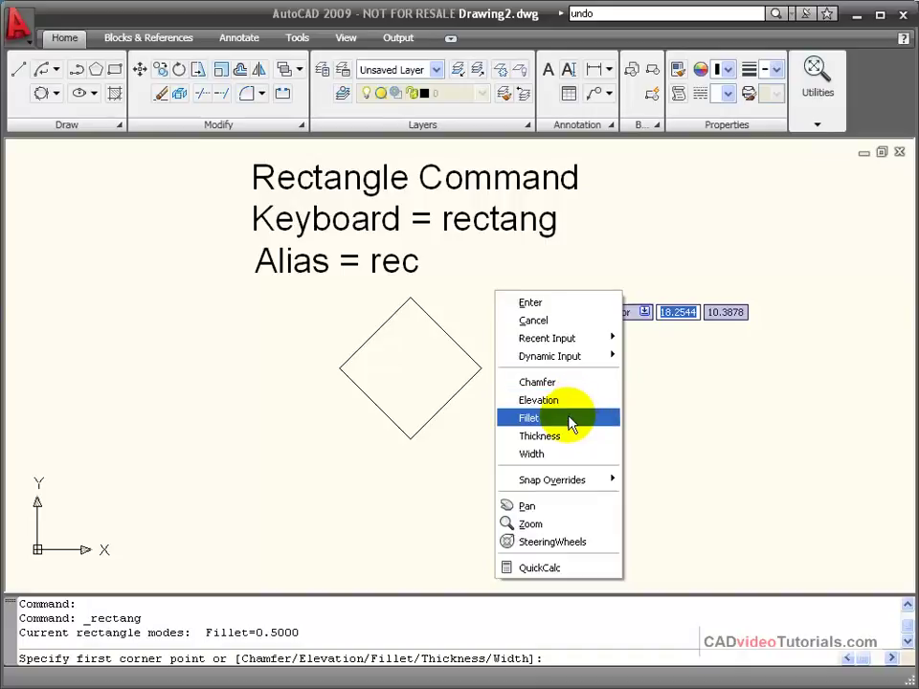
pyautogui.click(568, 418)
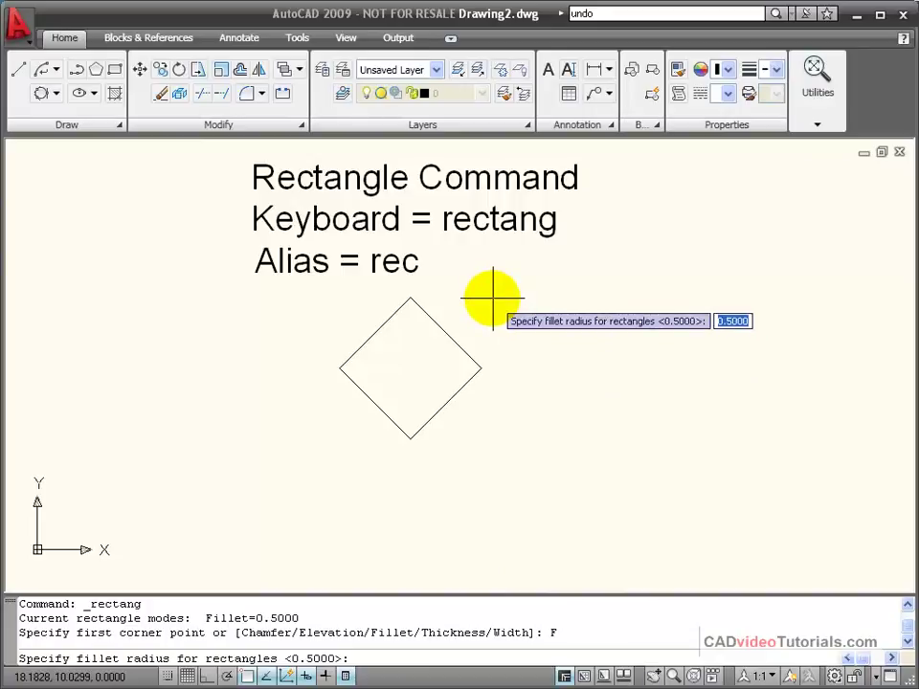
pyautogui.write('.')
pyautogui.press('Return')
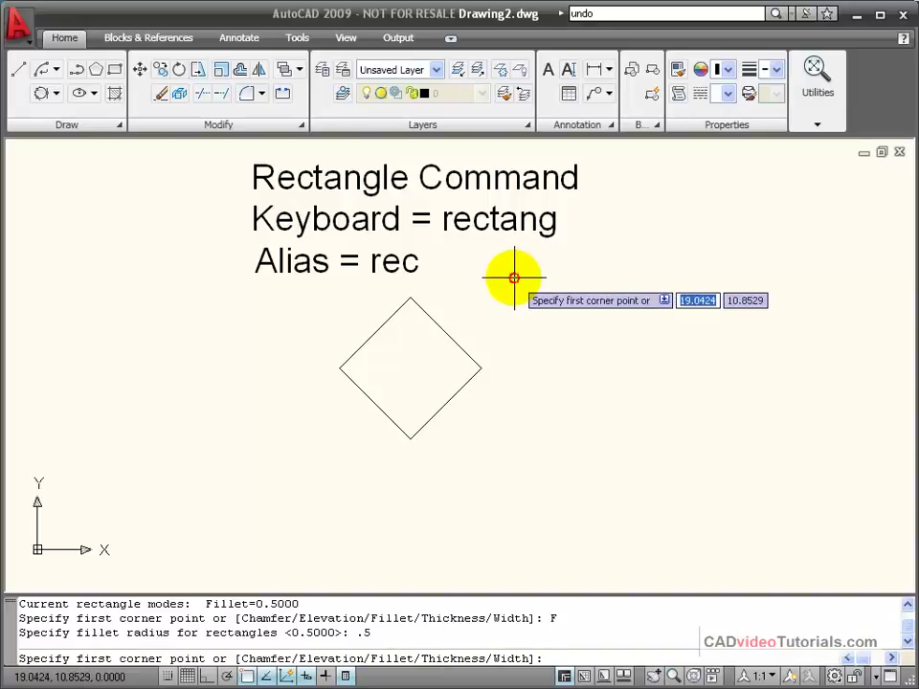
pyautogui.click(514, 278)
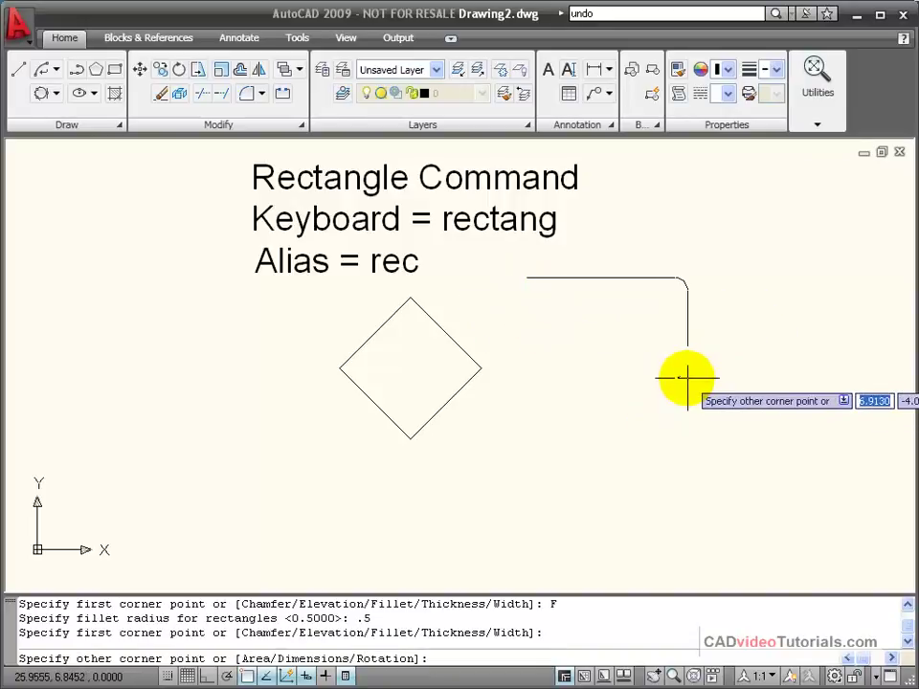
pyautogui.click(687, 377)
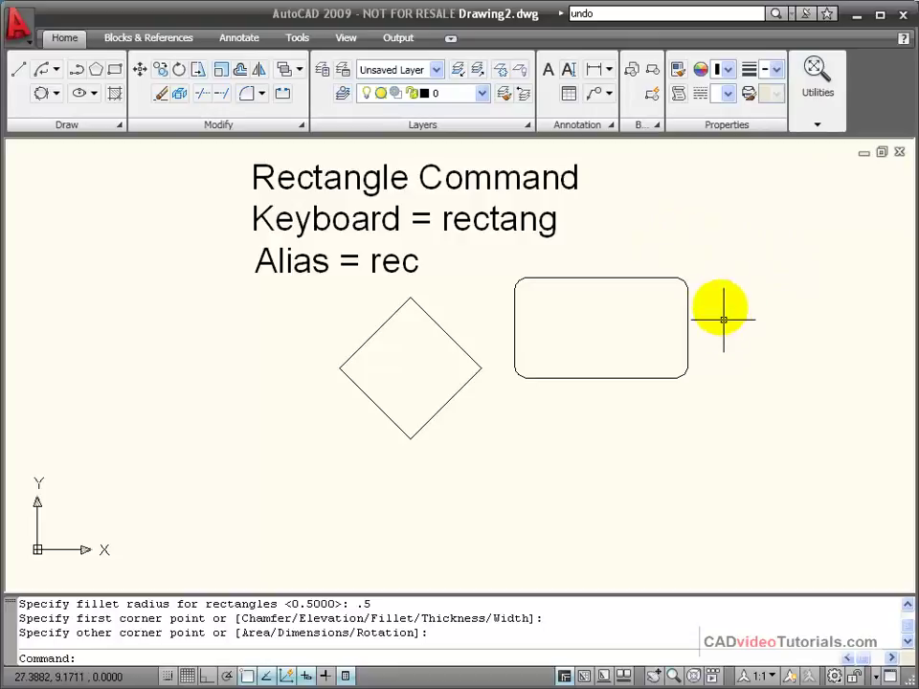
# - Draw another rounded-corner rectangle from two corners left of the diamond
pyautogui.click(120, 76)
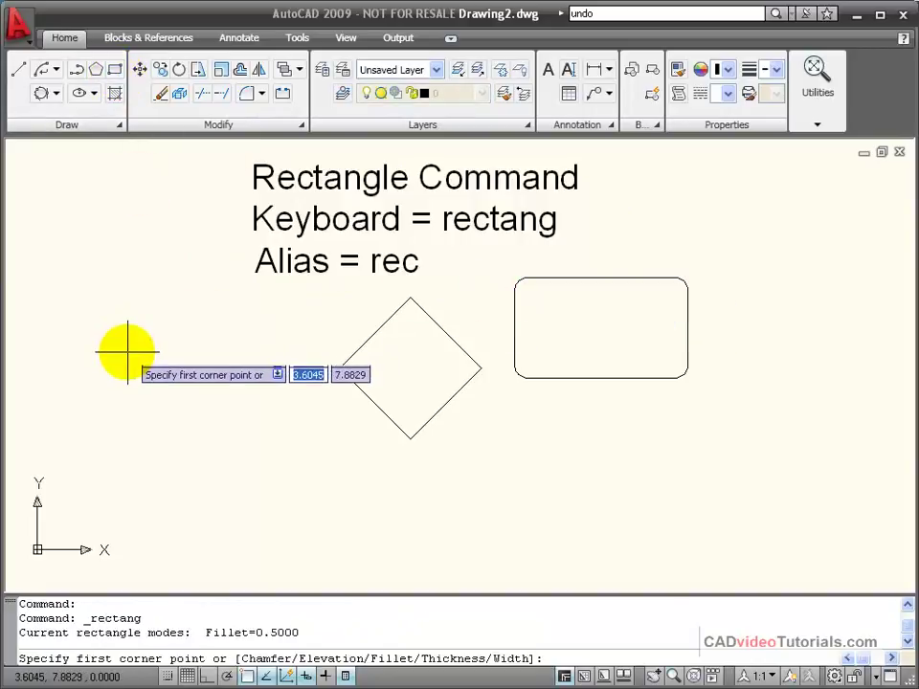
pyautogui.click(88, 347)
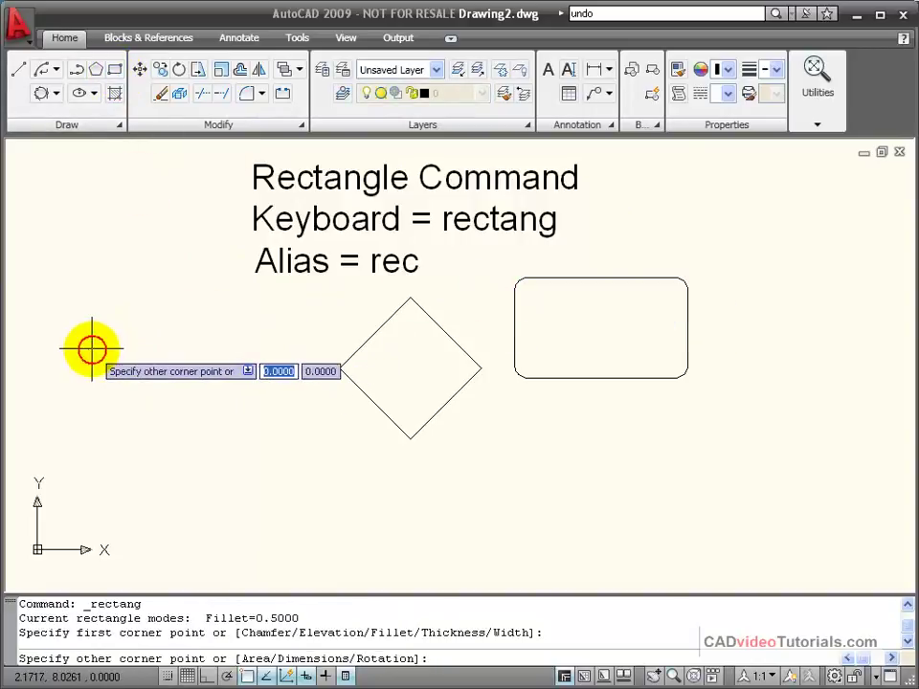
pyautogui.click(227, 424)
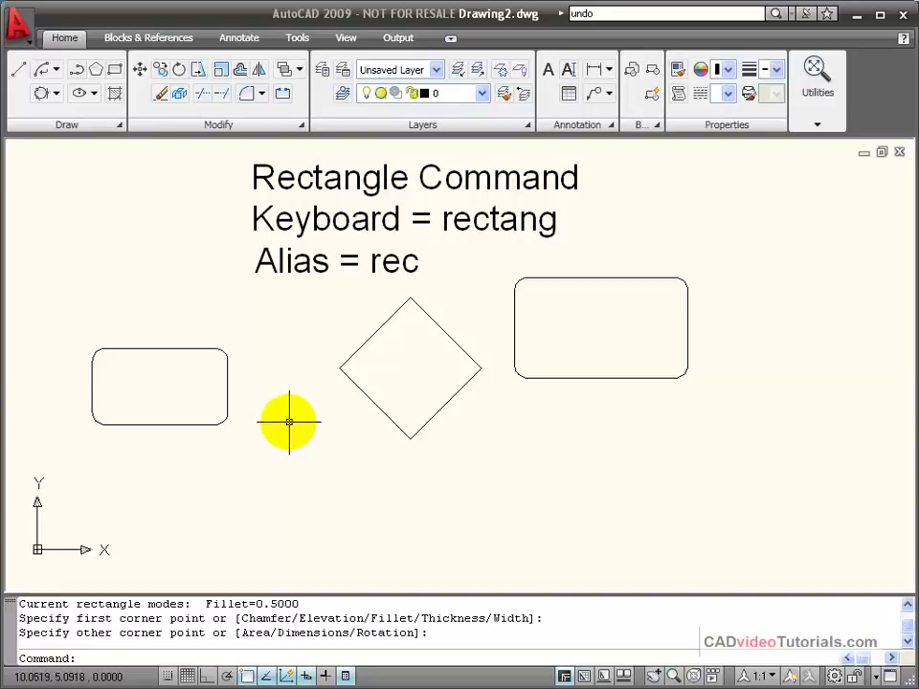
pyautogui.press('Escape')
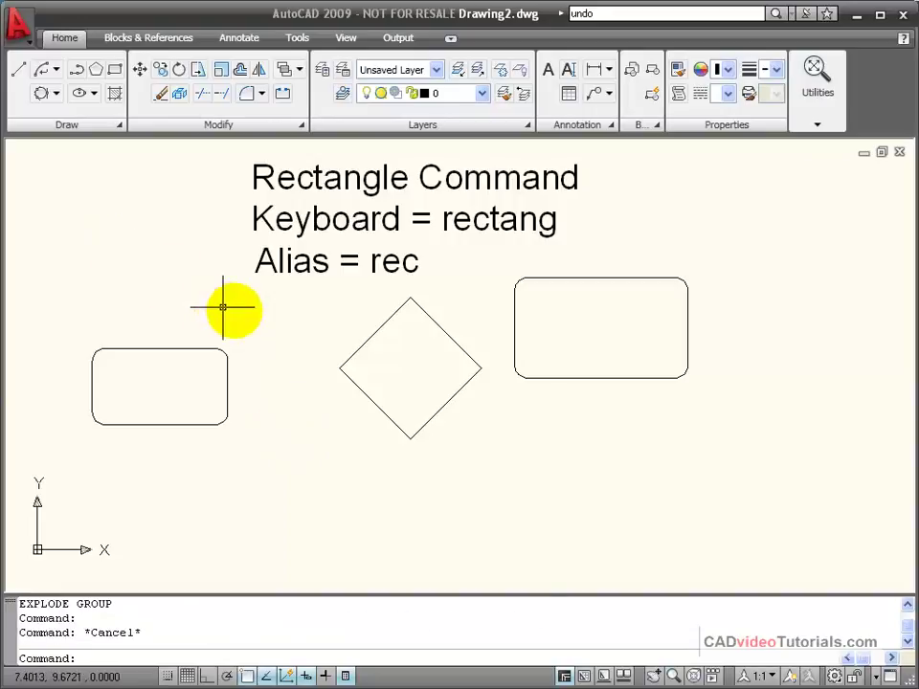
pyautogui.click(374, 333)
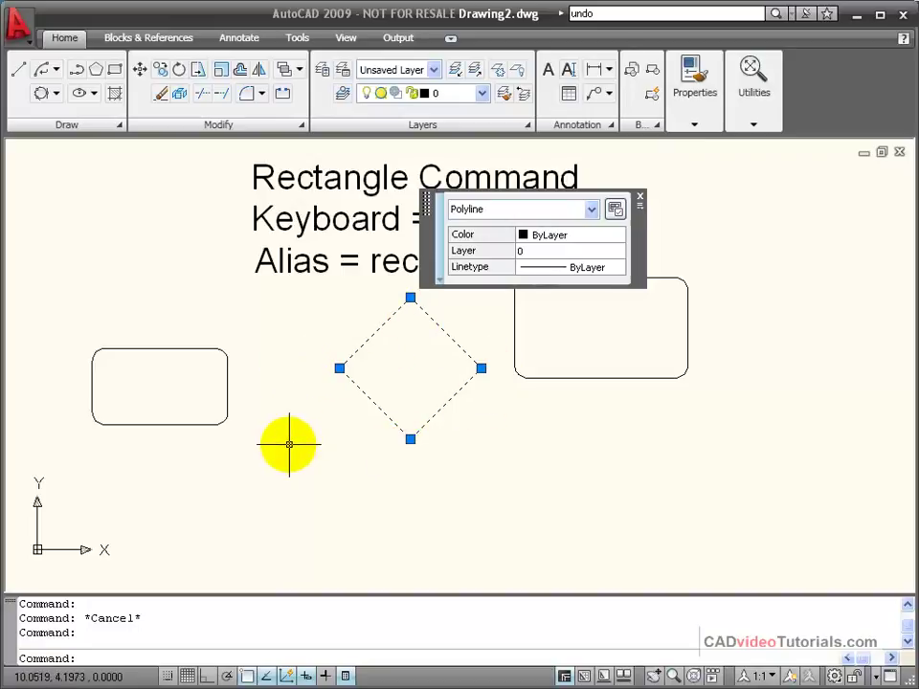
pyautogui.press('Escape')
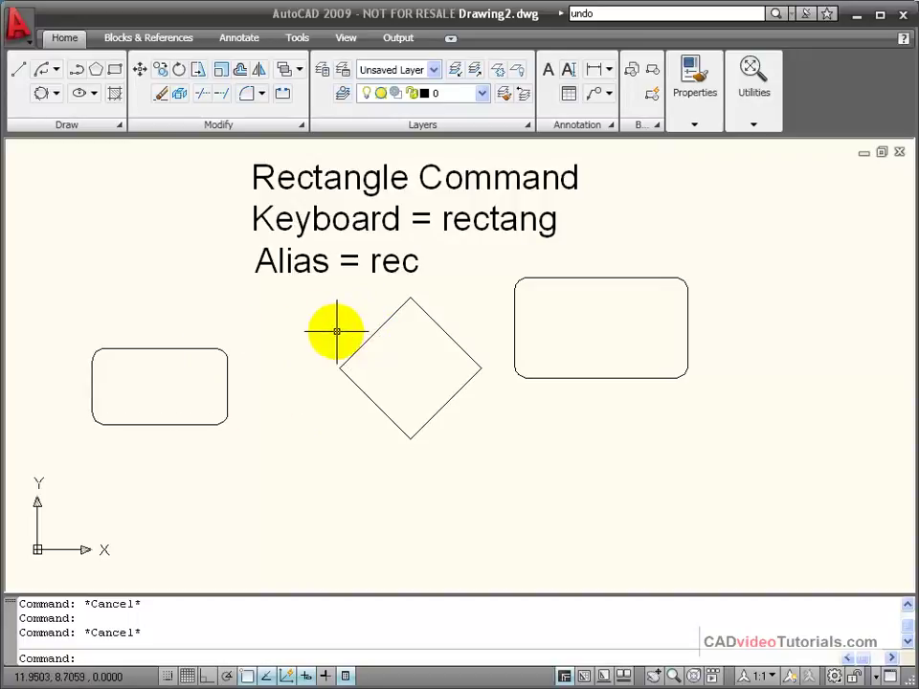
# - Use Explode on the rotated 4×4 diamond to turn it into four lines
pyautogui.click(178, 100)
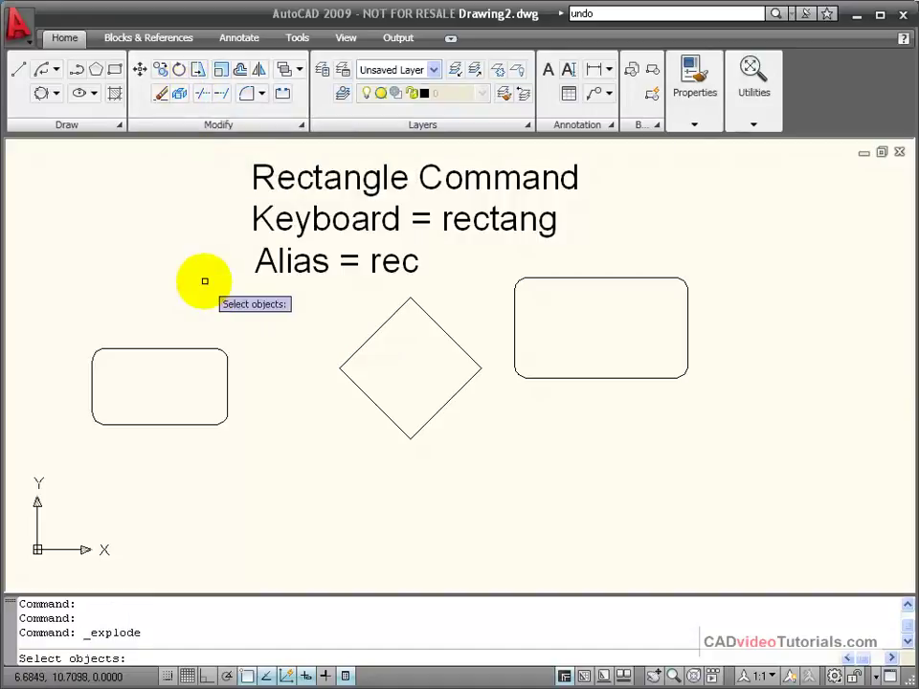
pyautogui.click(374, 331)
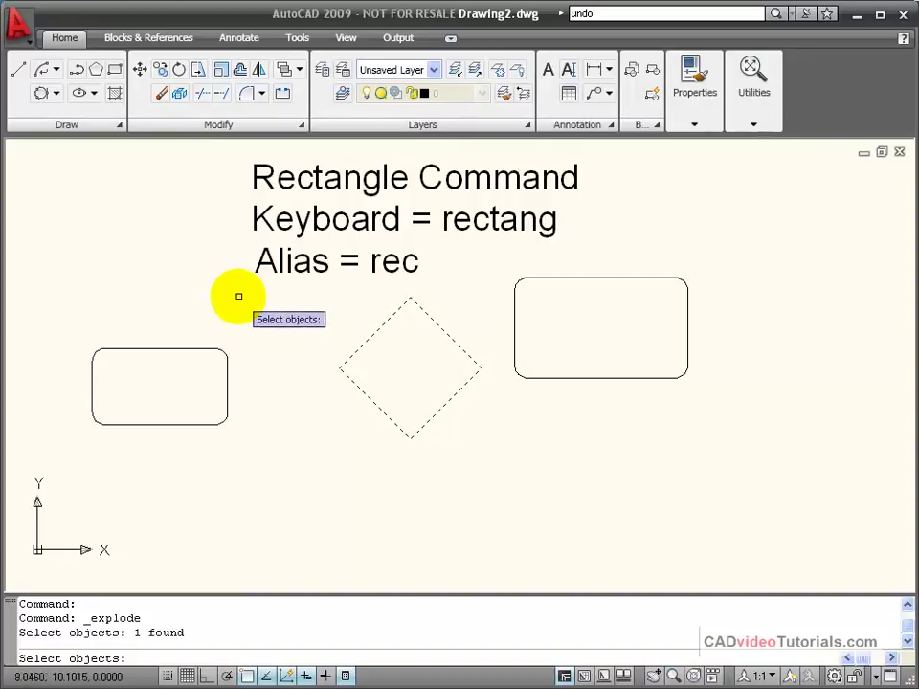
pyautogui.press('Return')
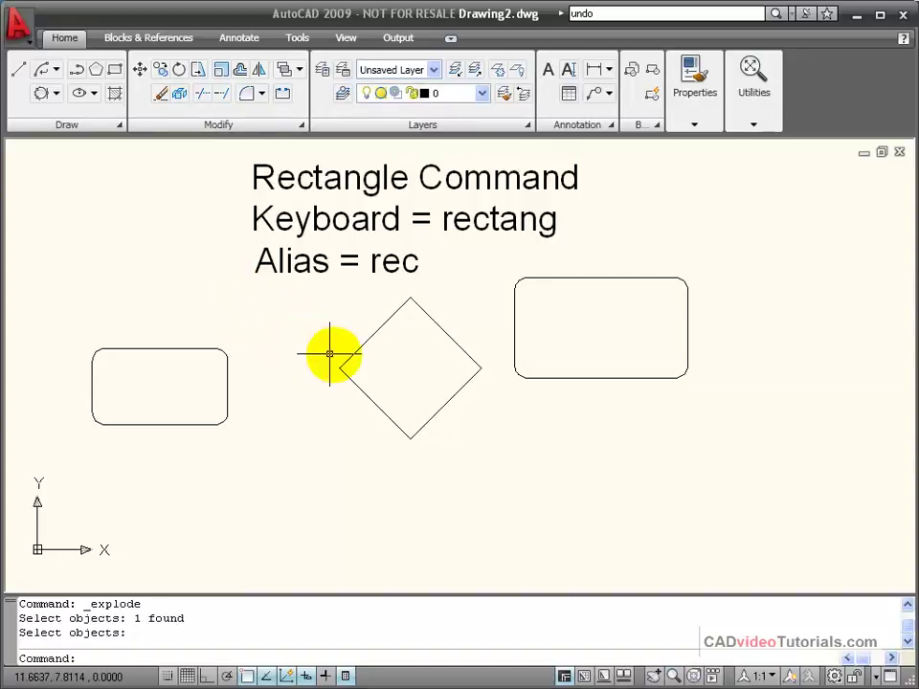